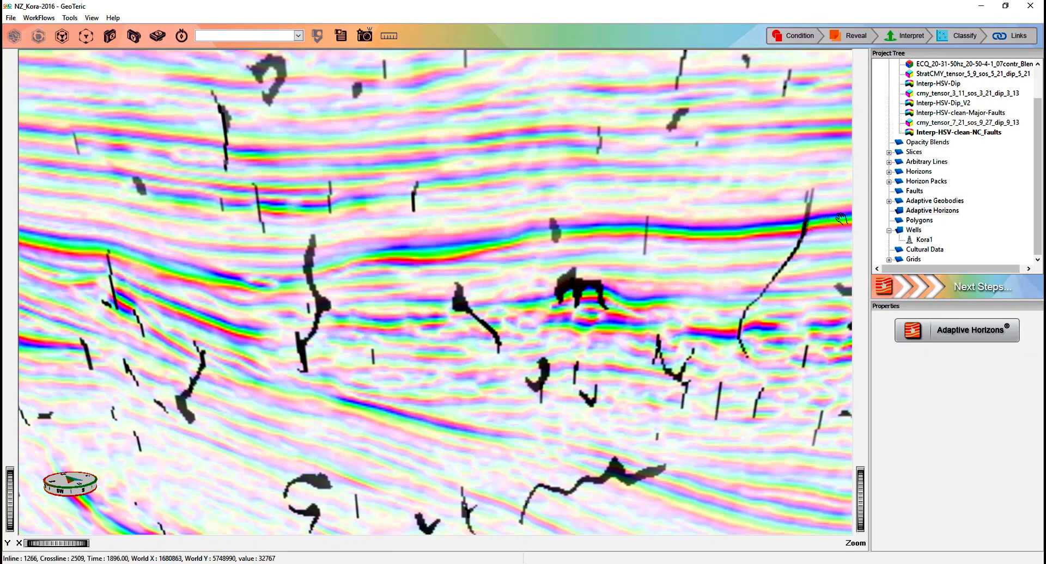
- Create a new adaptive horizon by picking and automatically tracking from a seed on the strong continuous reflector on inline 1266
{"action": "left_click_drag", "start_coordinate": [842, 219], "coordinate": [674, 212]}
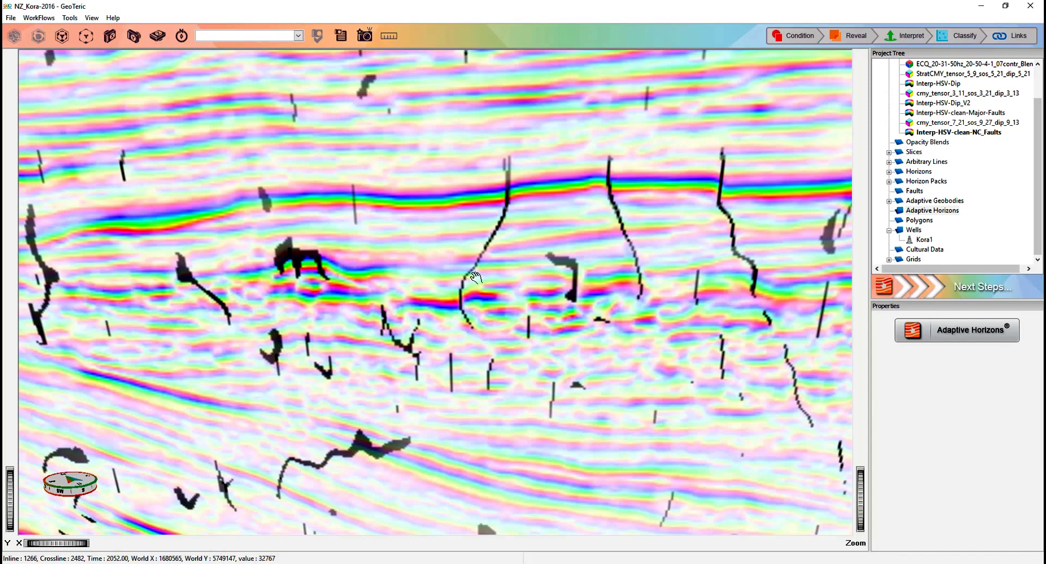
{"action": "left_click", "coordinate": [933, 212]}
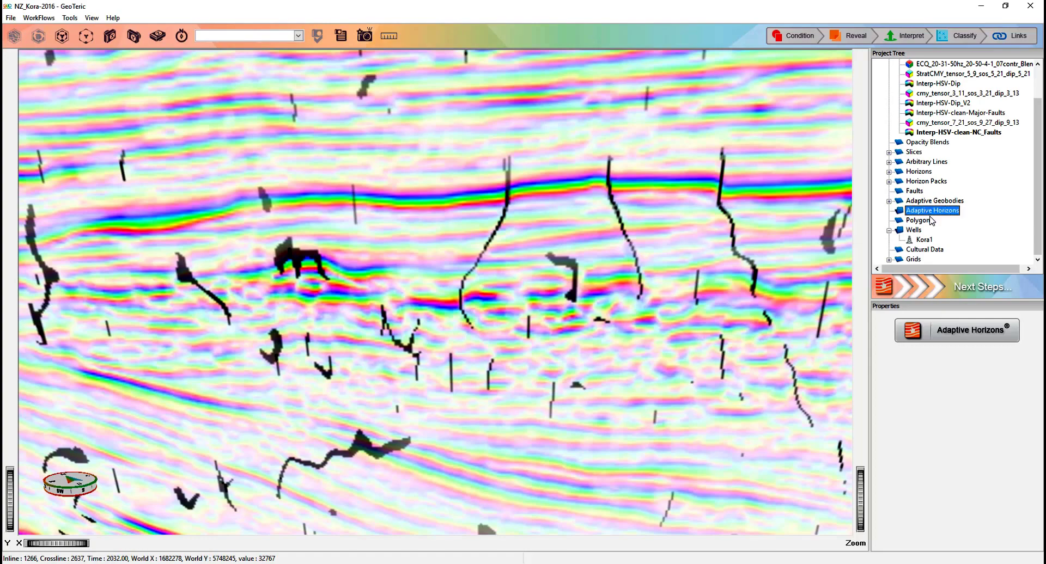
{"action": "left_click", "coordinate": [926, 343]}
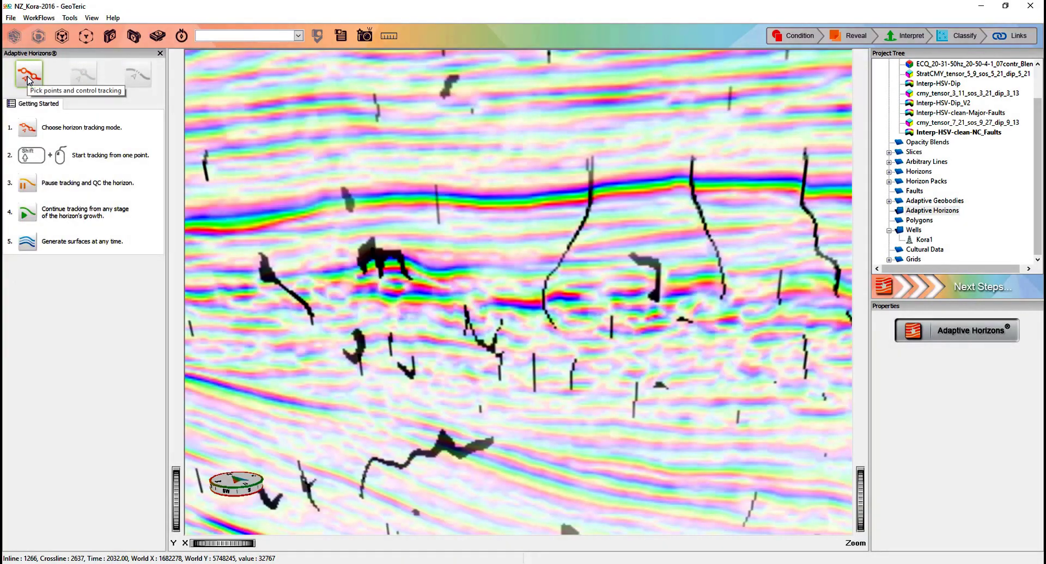
{"action": "left_click", "coordinate": [28, 80]}
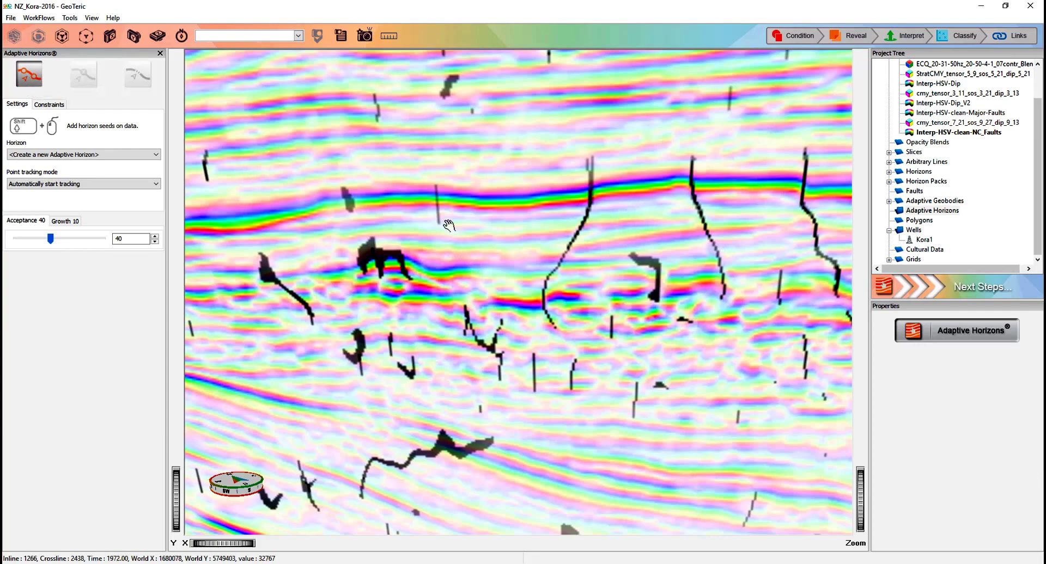
{"action": "left_click", "coordinate": [494, 203], "text": "shift"}
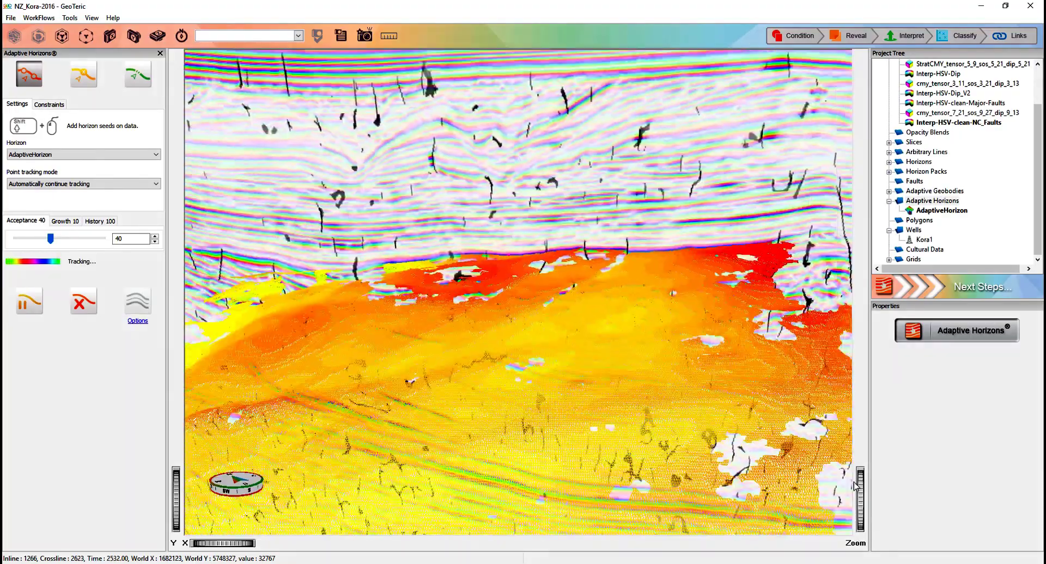
{"action": "scroll", "coordinate": [854, 482], "scroll_direction": "down", "scroll_amount": 5}
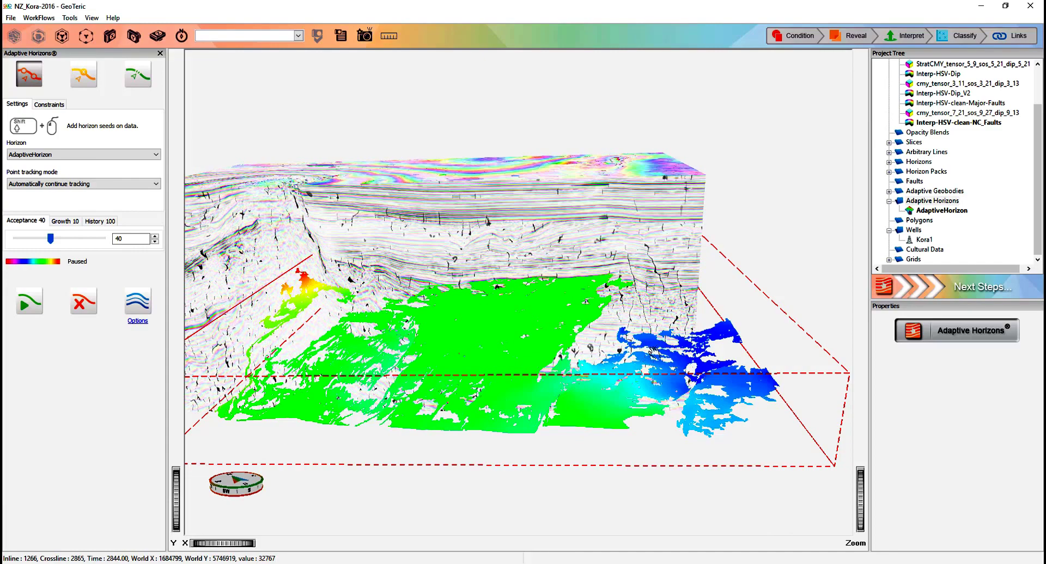
- Sweep the inline section through the volume to inline 1121 to compare the tracked horizon with the seismic
{"action": "left_click_drag", "start_coordinate": [654, 349], "coordinate": [510, 355]}
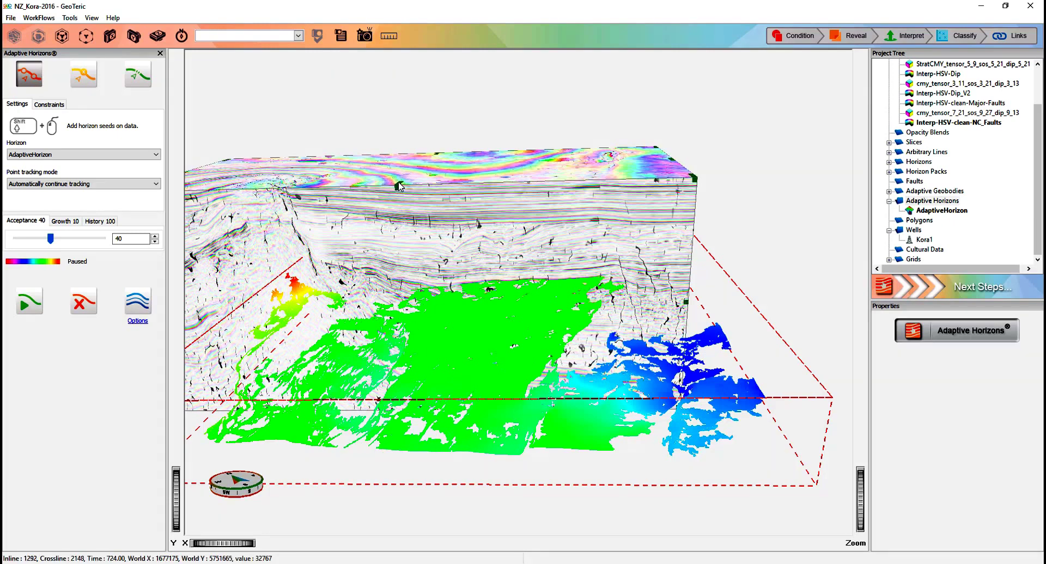
{"action": "left_click_drag", "start_coordinate": [399, 188], "coordinate": [476, 350]}
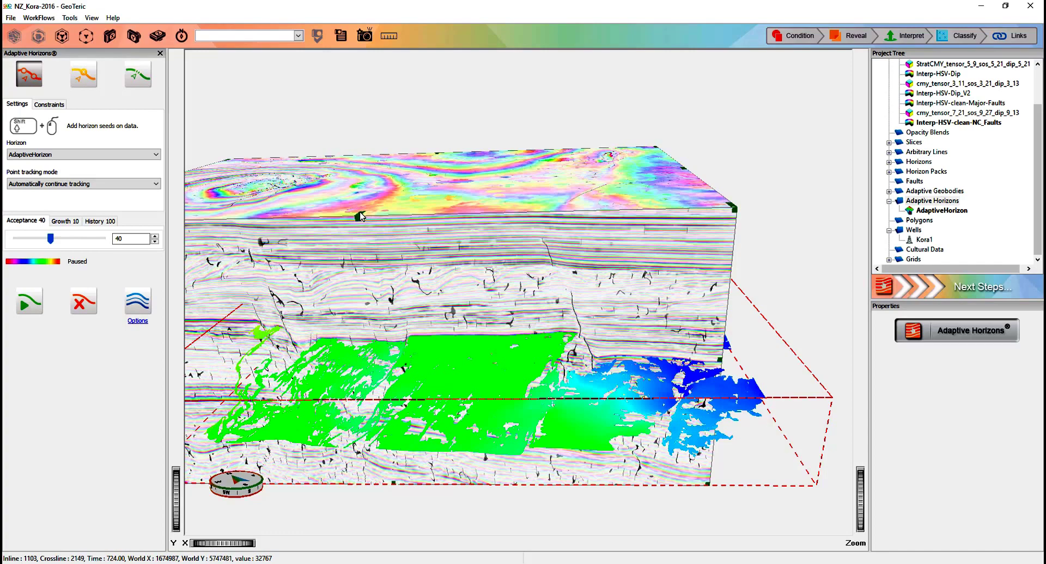
{"action": "left_click_drag", "start_coordinate": [360, 214], "coordinate": [354, 220]}
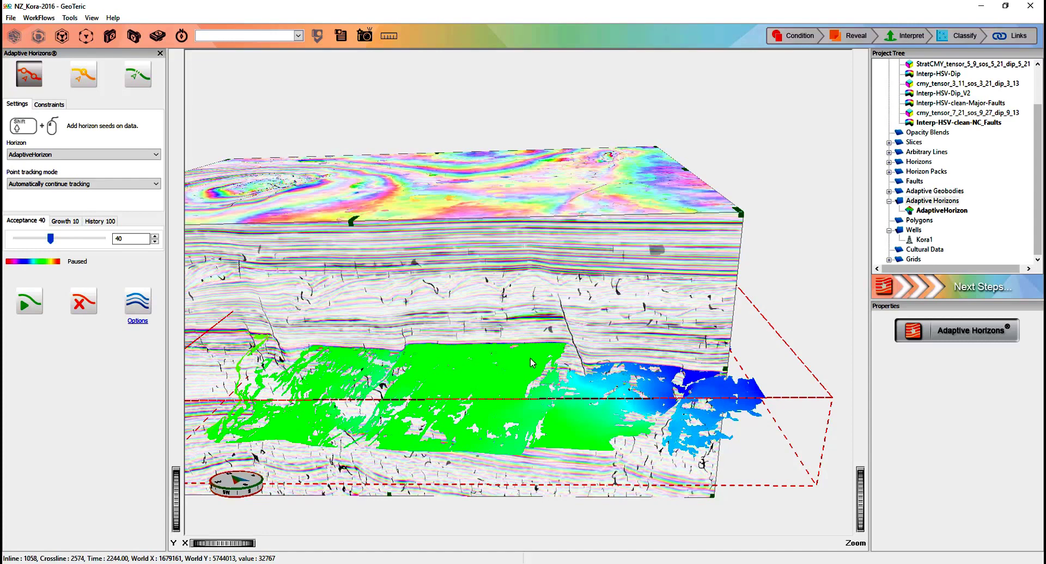
{"action": "left_click_drag", "start_coordinate": [355, 222], "coordinate": [337, 244]}
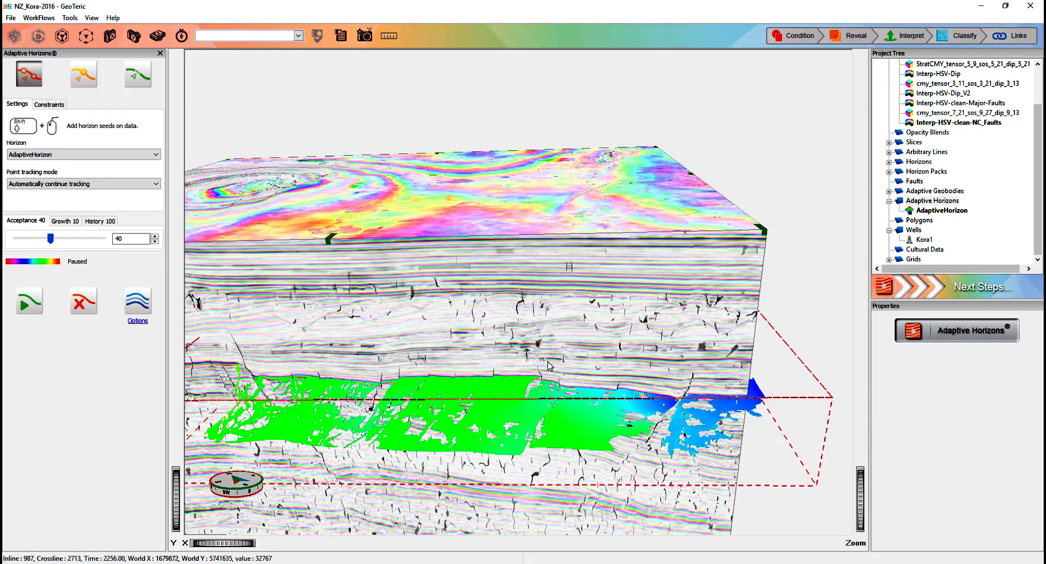
{"action": "left_click_drag", "start_coordinate": [334, 240], "coordinate": [346, 179]}
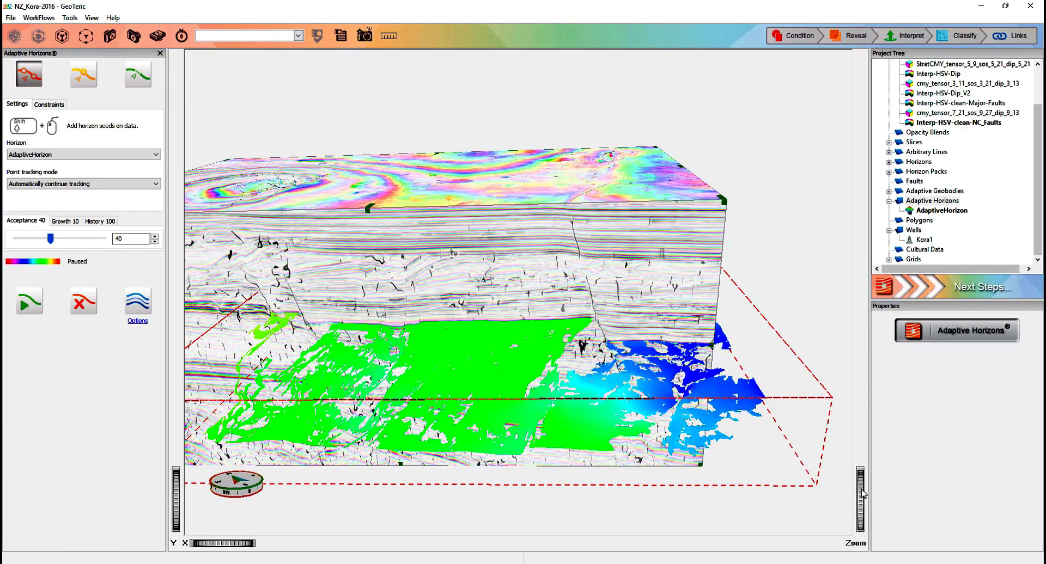
- Examine on inline 1121 how the tracked horizon meets the faults and the untracked area beyond them
{"action": "left_click_drag", "start_coordinate": [862, 493], "coordinate": [861, 472]}
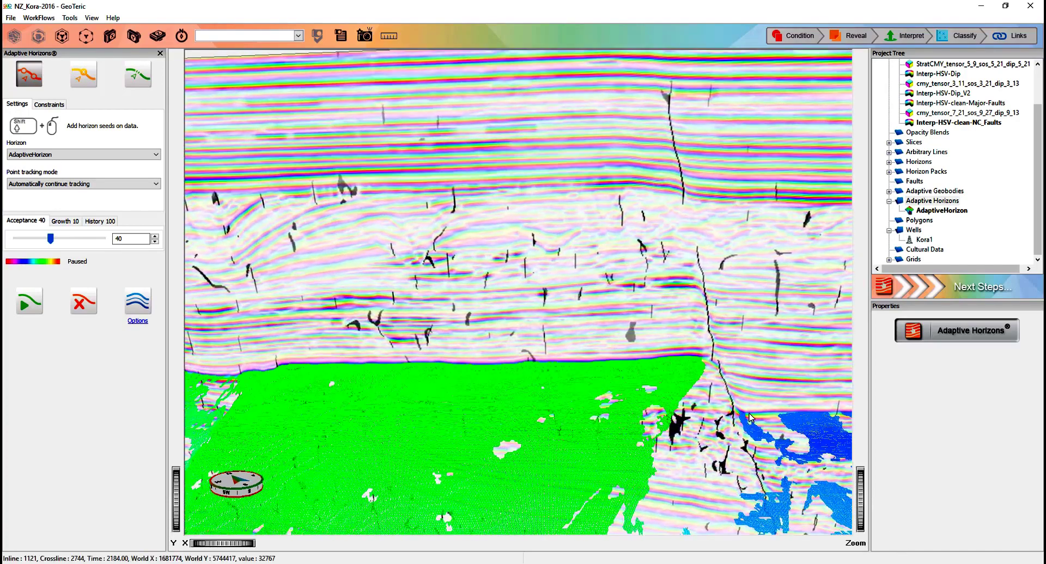
{"action": "left_click_drag", "start_coordinate": [773, 403], "coordinate": [675, 314]}
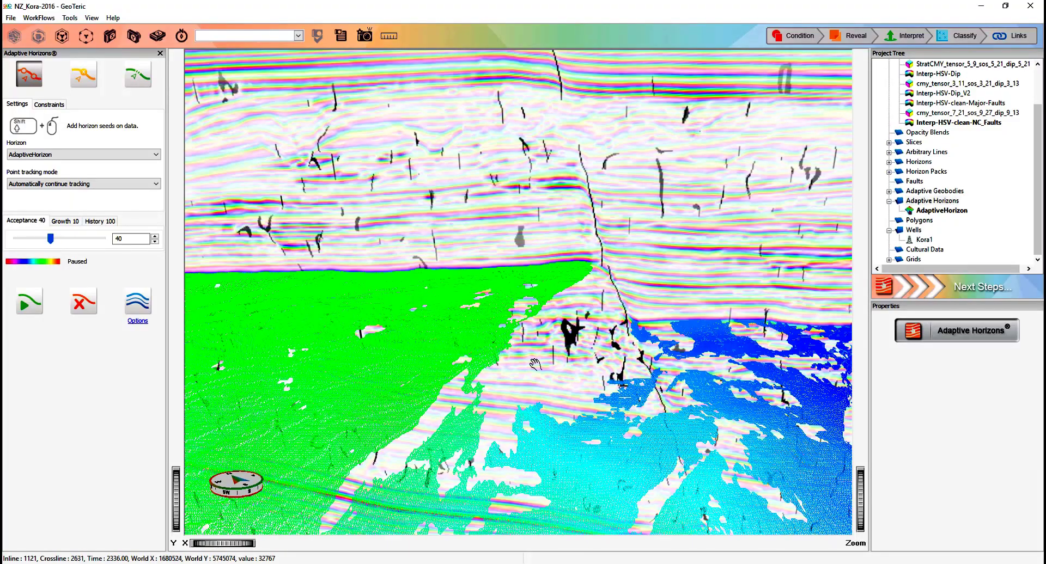
{"action": "left_click_drag", "start_coordinate": [805, 322], "coordinate": [776, 345]}
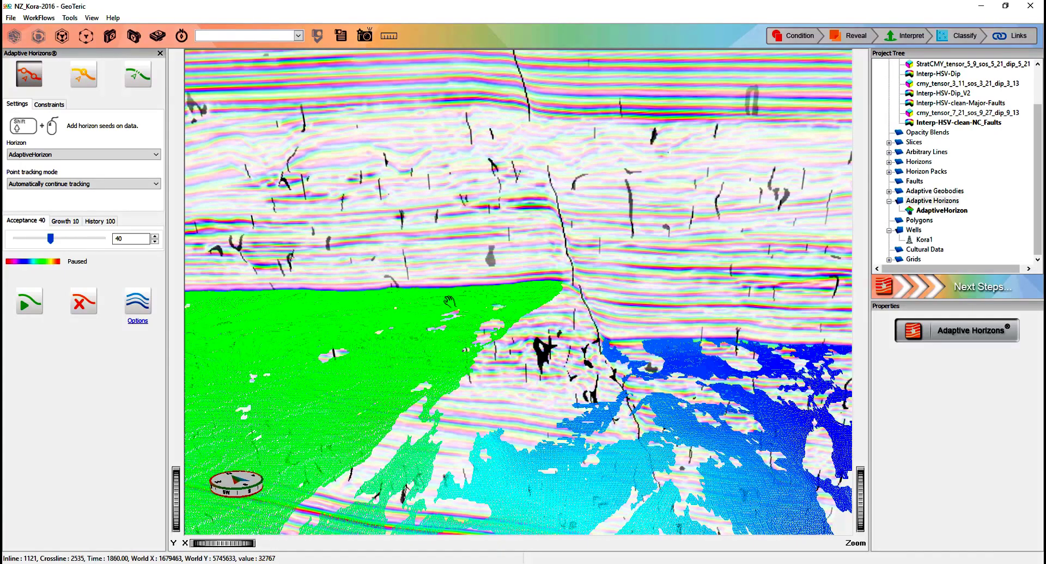
{"action": "scroll", "coordinate": [801, 460], "scroll_direction": "down", "scroll_amount": 5}
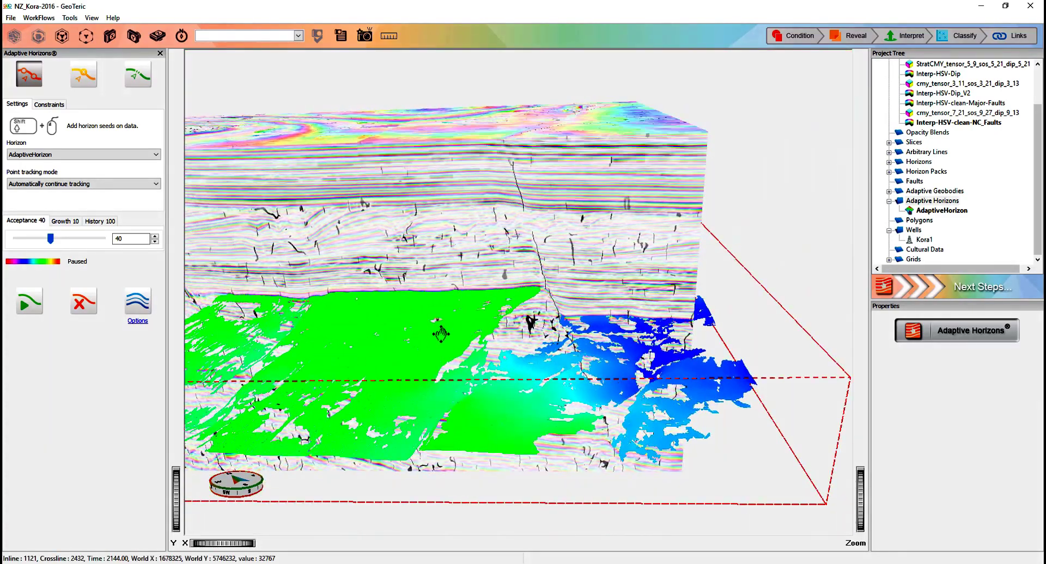
{"action": "scroll", "coordinate": [603, 364], "scroll_direction": "up", "scroll_amount": 3}
{"action": "scroll", "coordinate": [603, 364], "scroll_direction": "up", "scroll_amount": 4}
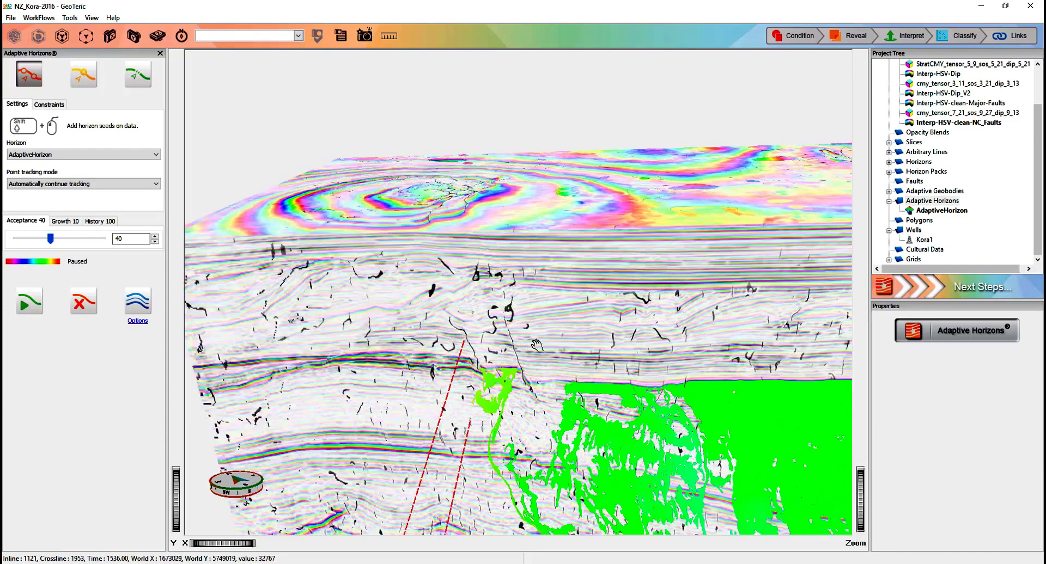
{"action": "scroll", "coordinate": [524, 334], "scroll_direction": "up", "scroll_amount": 1}
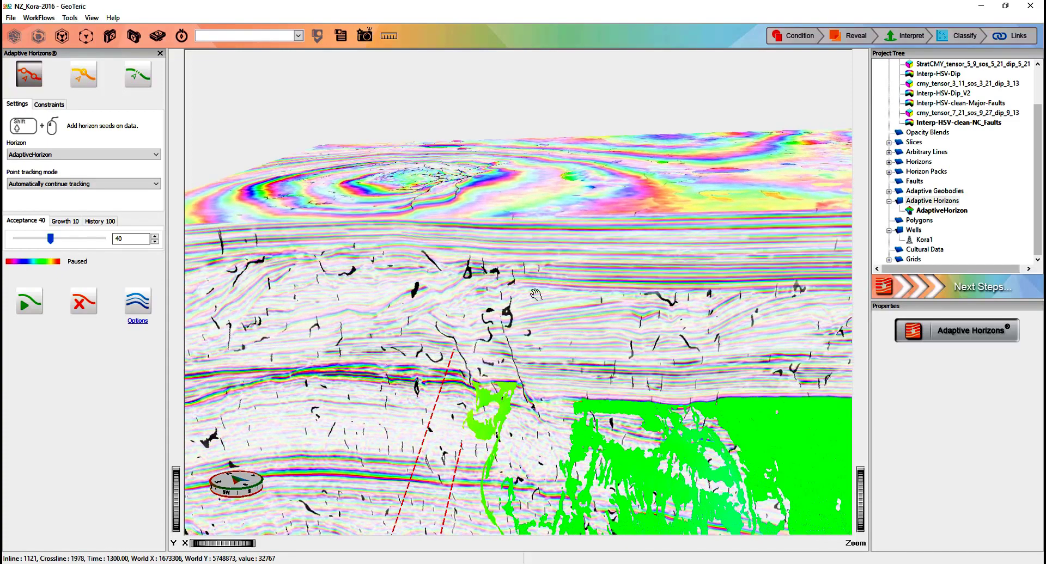
- Move the inline section to inline 1015 and add a horizon seed on the strong reflector in the untracked block across the fault
{"action": "key", "text": "Escape"}
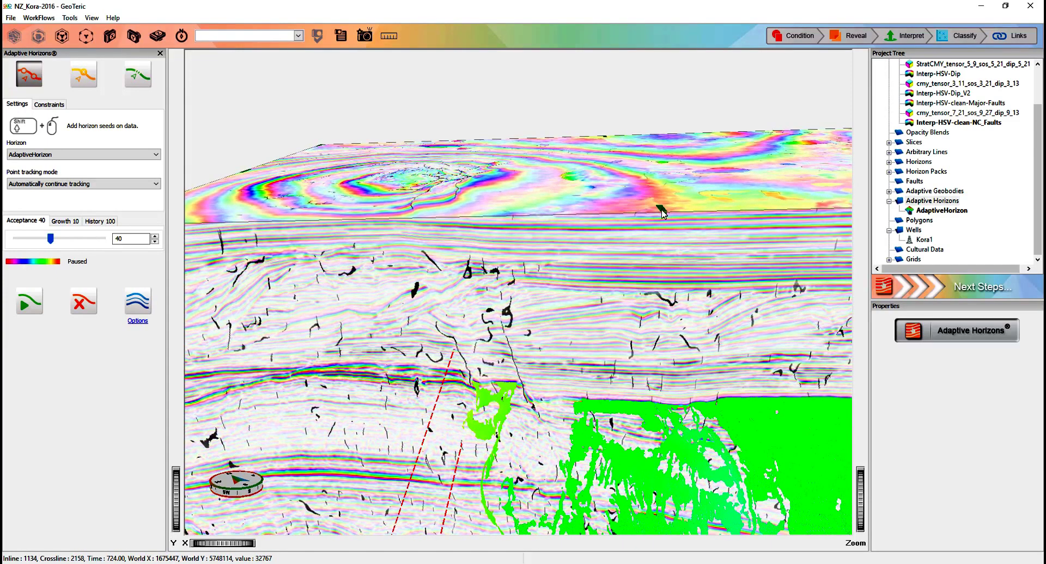
{"action": "left_click_drag", "start_coordinate": [662, 214], "coordinate": [649, 287]}
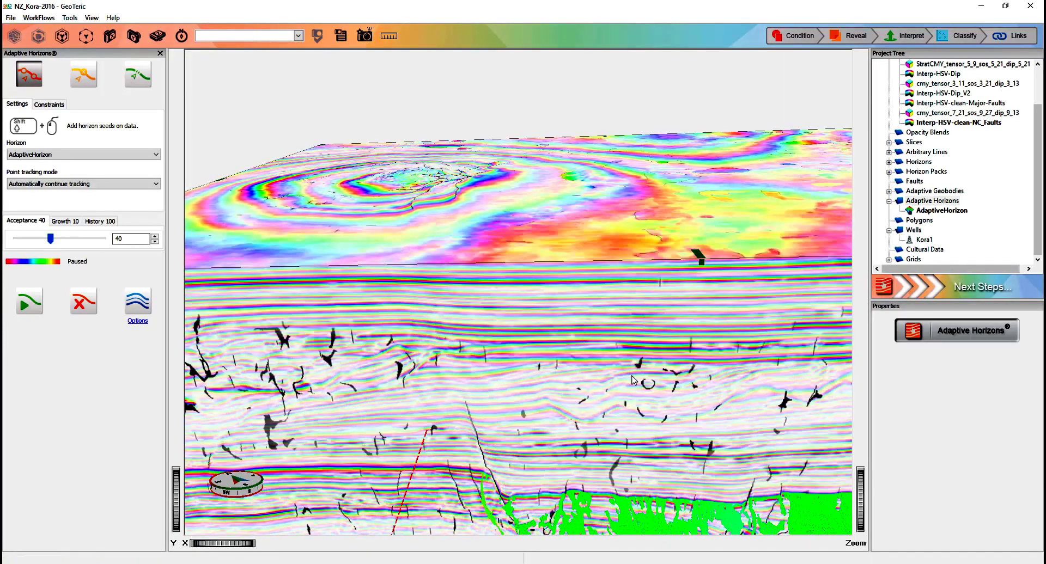
{"action": "key", "text": "Escape"}
{"action": "left_click_drag", "start_coordinate": [616, 398], "coordinate": [831, 439]}
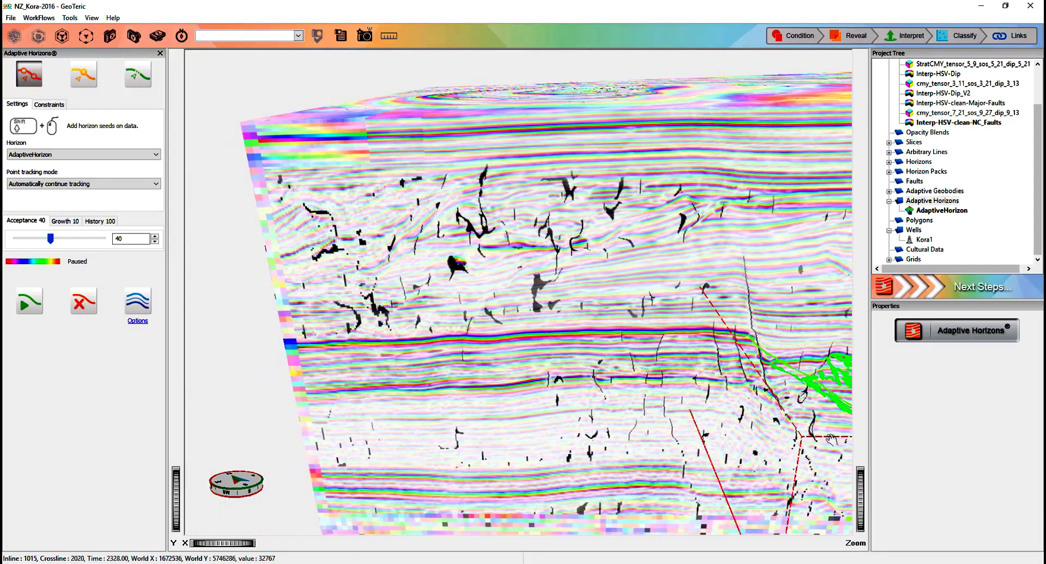
{"action": "scroll", "coordinate": [845, 497], "scroll_direction": "up", "scroll_amount": 5}
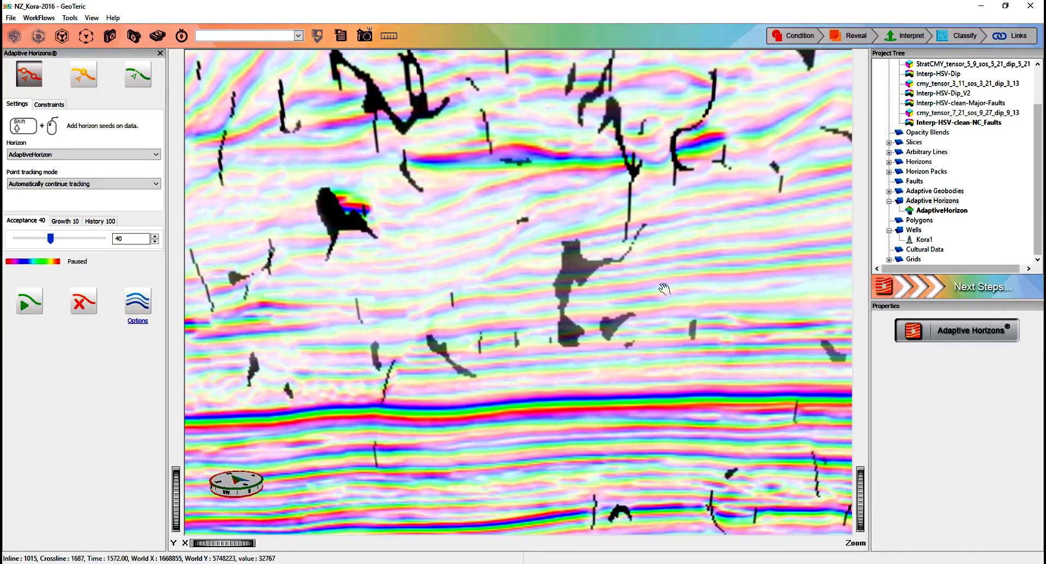
{"action": "left_click_drag", "start_coordinate": [844, 509], "coordinate": [643, 253]}
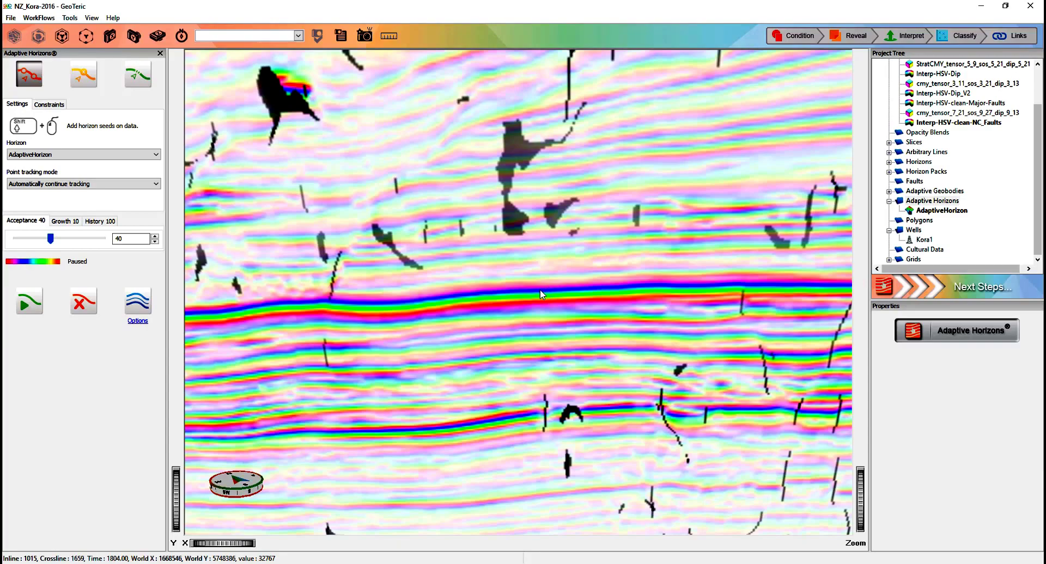
{"action": "left_click", "coordinate": [671, 366], "text": "shift"}
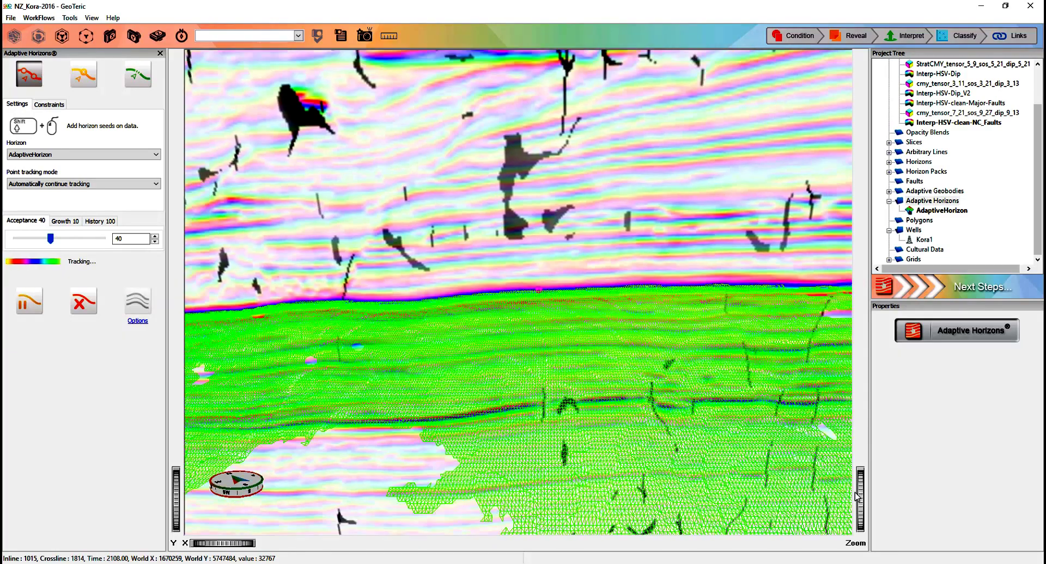
{"action": "scroll", "coordinate": [817, 462], "scroll_direction": "down", "scroll_amount": 5}
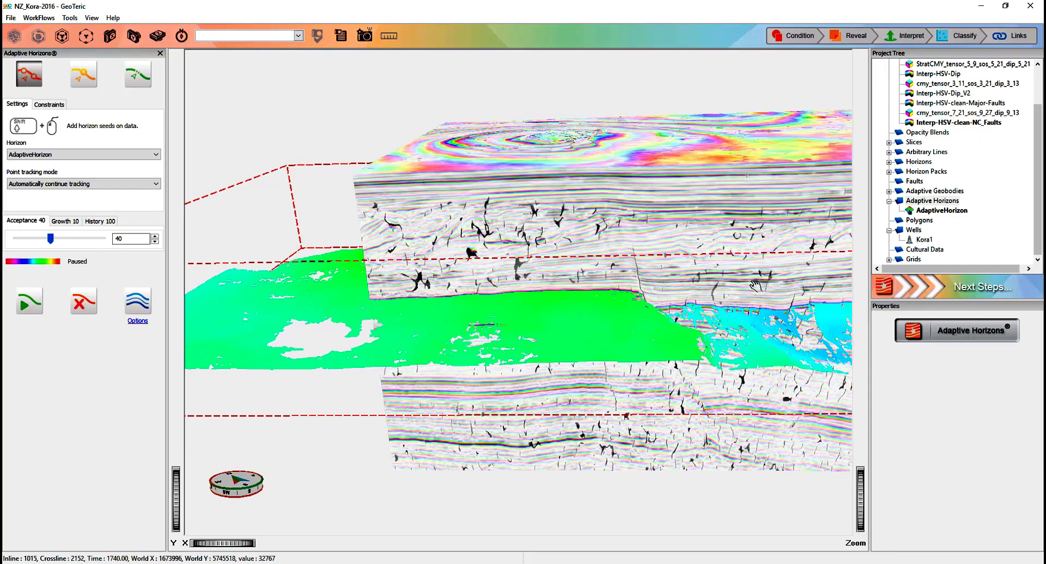
- Move the inline section to inline 1379 and examine the horizon's coverage and gaps around the volcanic high
{"action": "left_click_drag", "start_coordinate": [752, 283], "coordinate": [929, 388]}
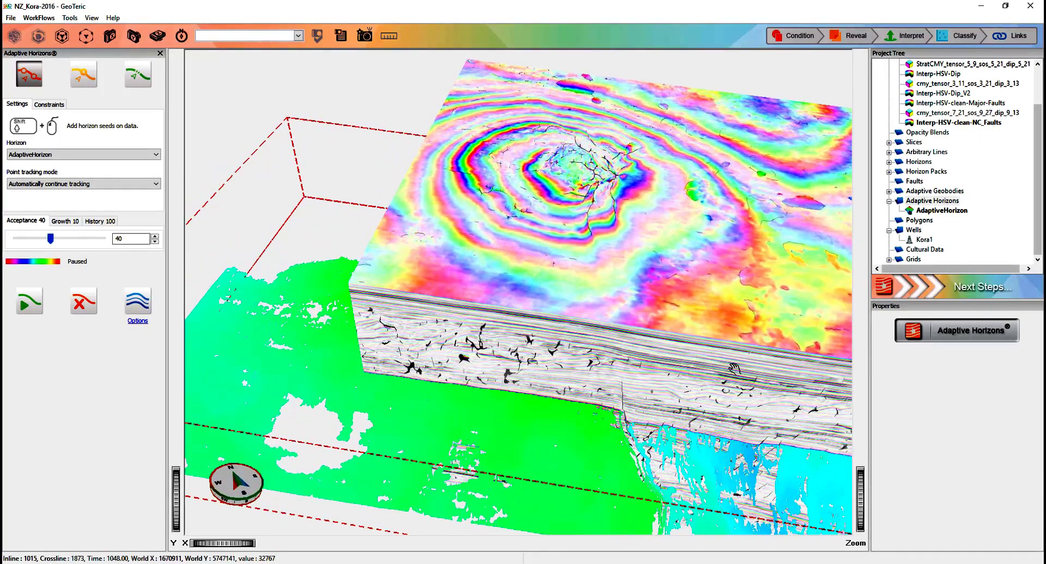
{"action": "left_click_drag", "start_coordinate": [852, 383], "coordinate": [332, 142]}
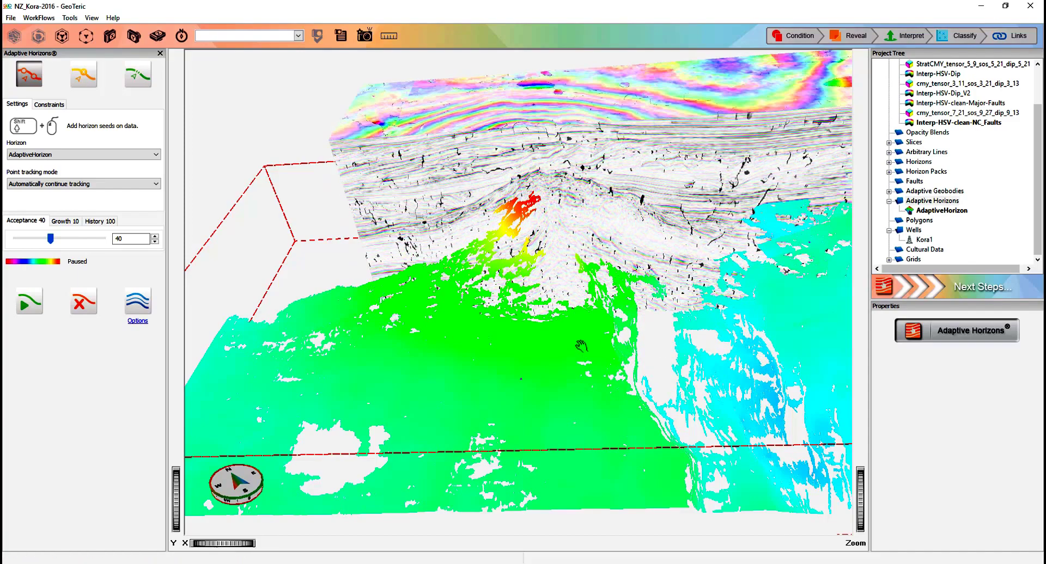
{"action": "left_click_drag", "start_coordinate": [579, 342], "coordinate": [544, 292]}
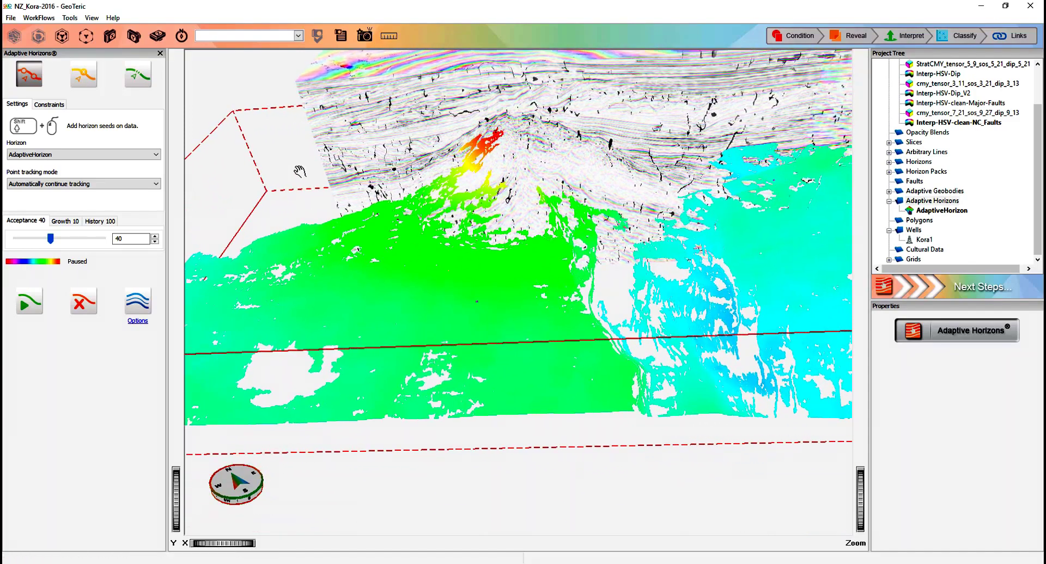
{"action": "left_click_drag", "start_coordinate": [745, 236], "coordinate": [707, 240]}
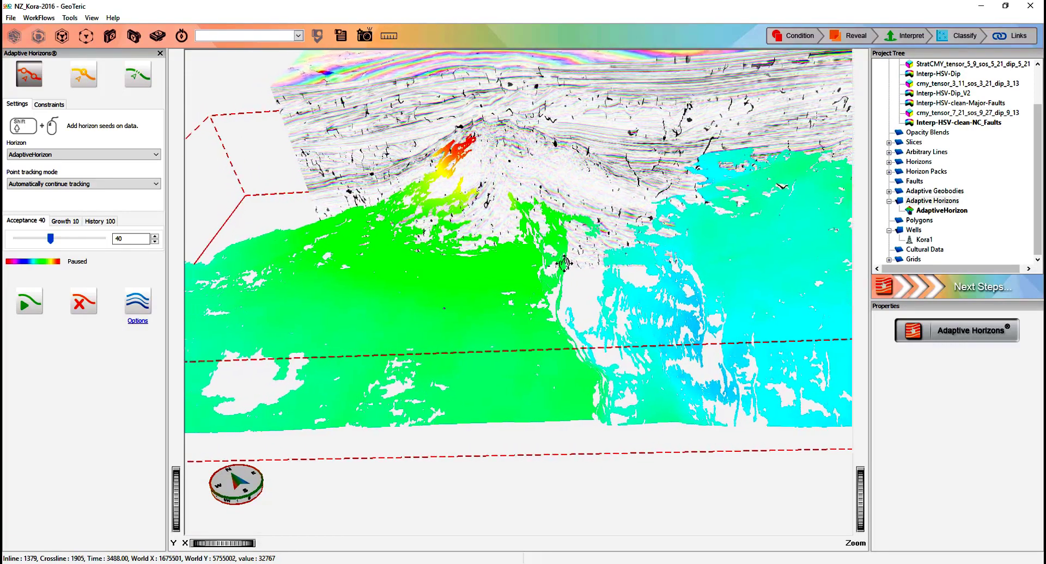
{"action": "left_click_drag", "start_coordinate": [547, 265], "coordinate": [591, 265]}
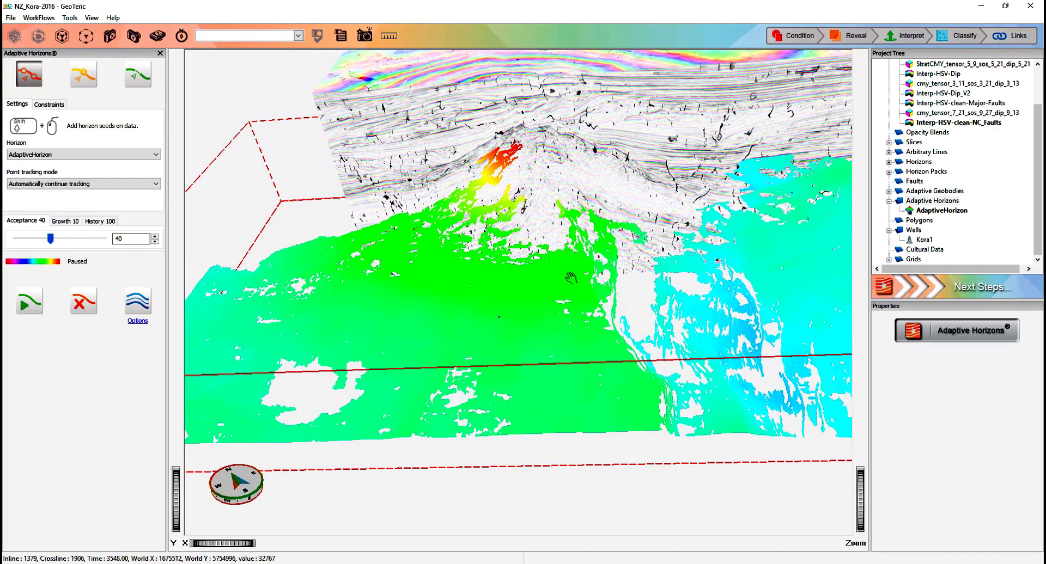
- Set the tracking acceptance to 50, continue growing the horizon to fill more gaps, and pause tracking
{"action": "left_click", "coordinate": [70, 239]}
{"action": "left_click", "coordinate": [29, 302]}
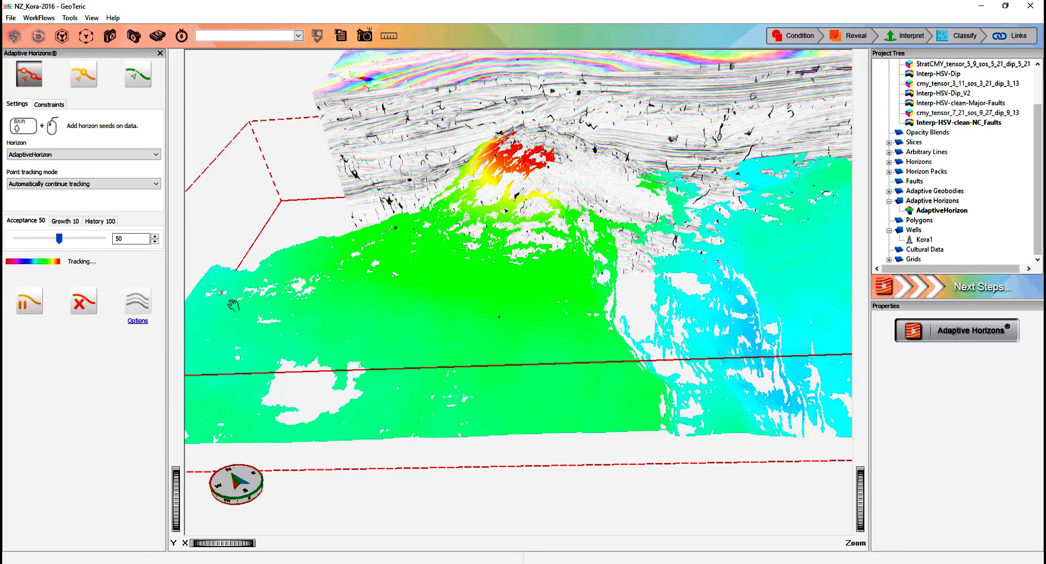
{"action": "left_click", "coordinate": [43, 309]}
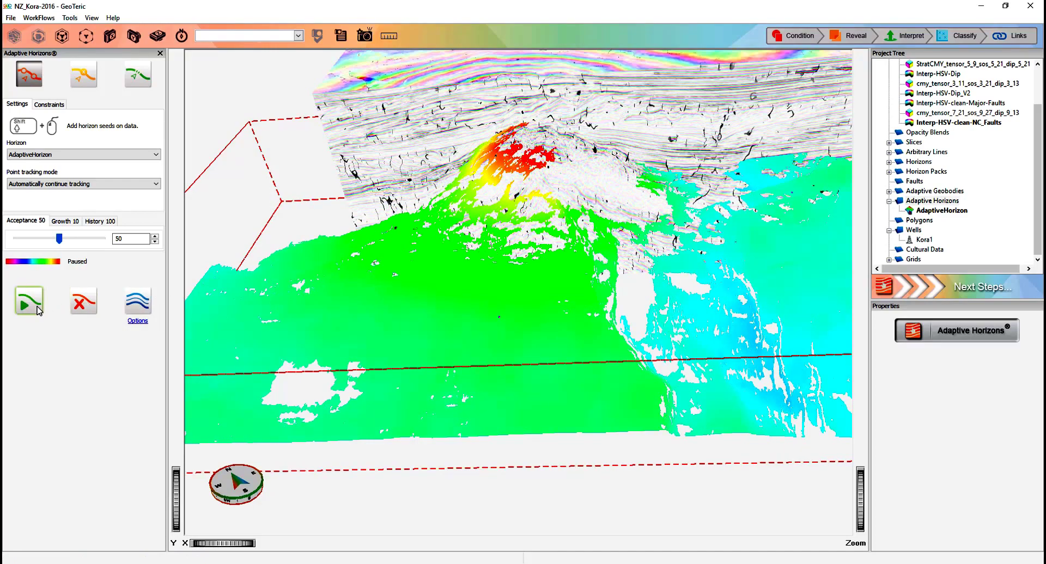
- Review the horizon's growth by rolling the tracking history back to 49 and returning it to 100
{"action": "left_click_drag", "start_coordinate": [582, 306], "coordinate": [685, 277]}
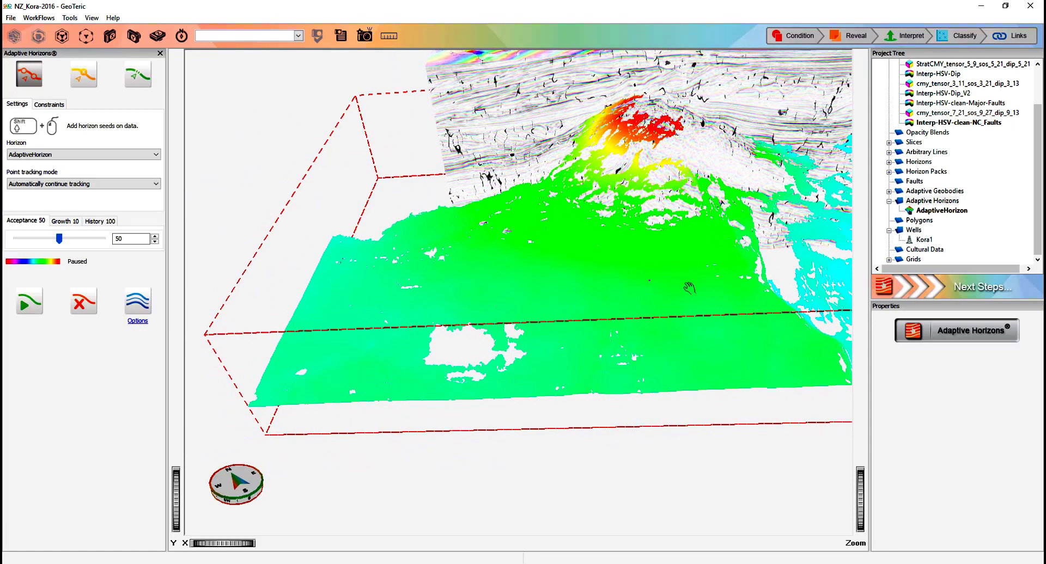
{"action": "scroll", "coordinate": [702, 295], "scroll_direction": "up", "scroll_amount": 10}
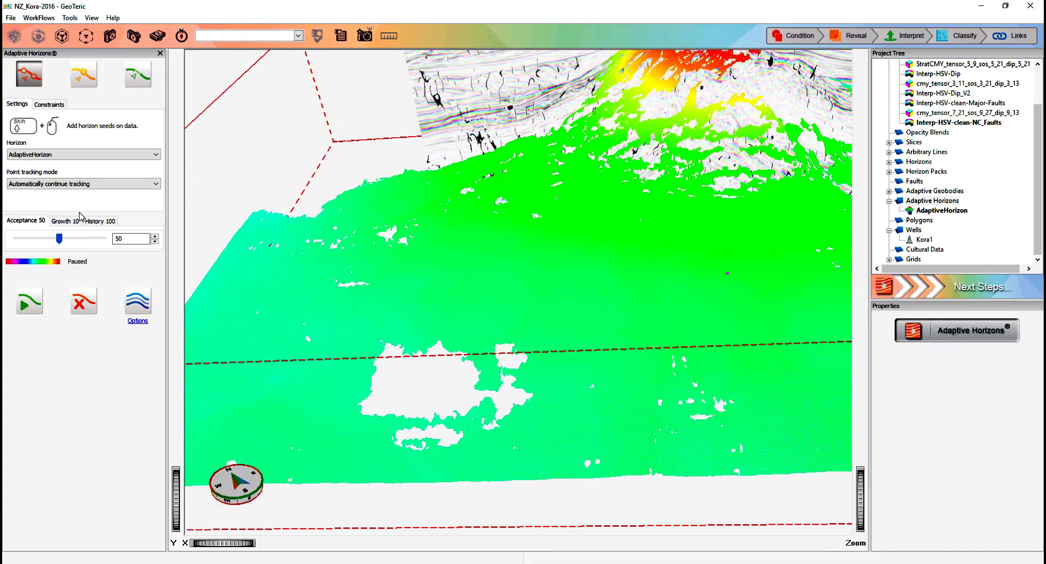
{"action": "left_click", "coordinate": [100, 222]}
{"action": "left_click_drag", "start_coordinate": [105, 242], "coordinate": [59, 243]}
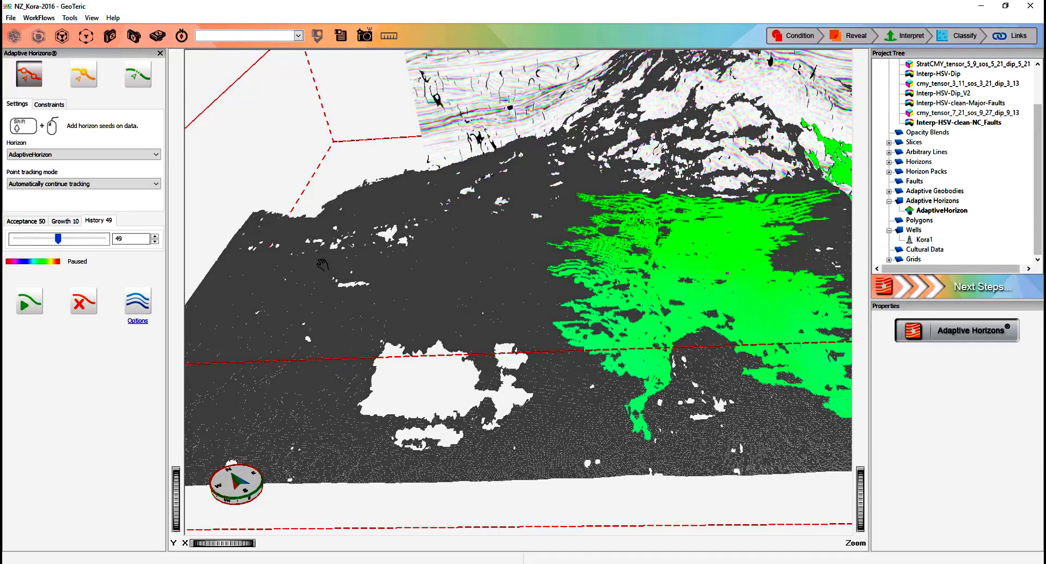
{"action": "left_click_drag", "start_coordinate": [59, 239], "coordinate": [103, 241]}
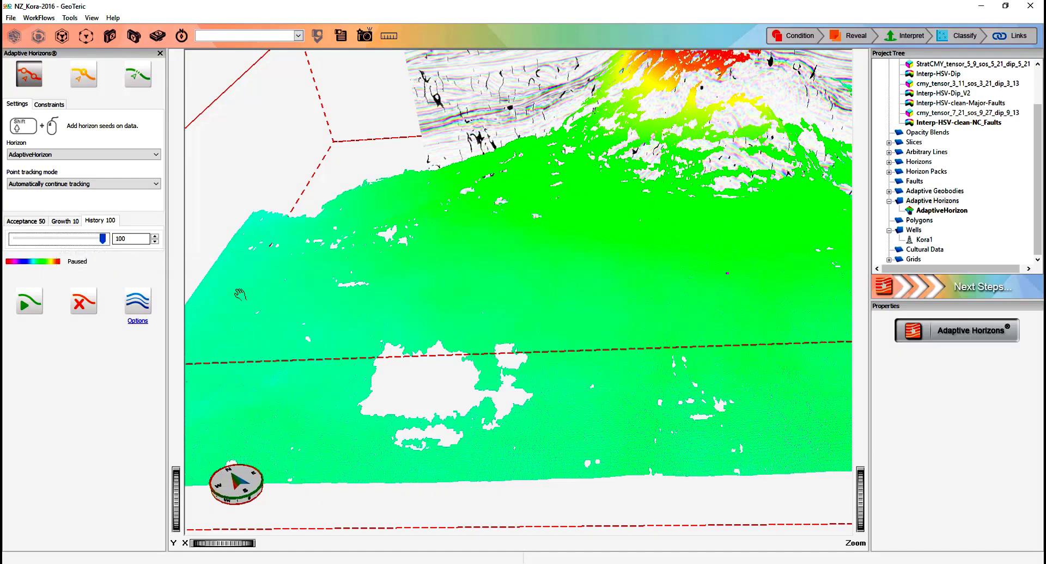
- Delete the magenta and red horizon points on the far side of the volcanic high's crest using a brush radius of 30
{"action": "left_click", "coordinate": [83, 74]}
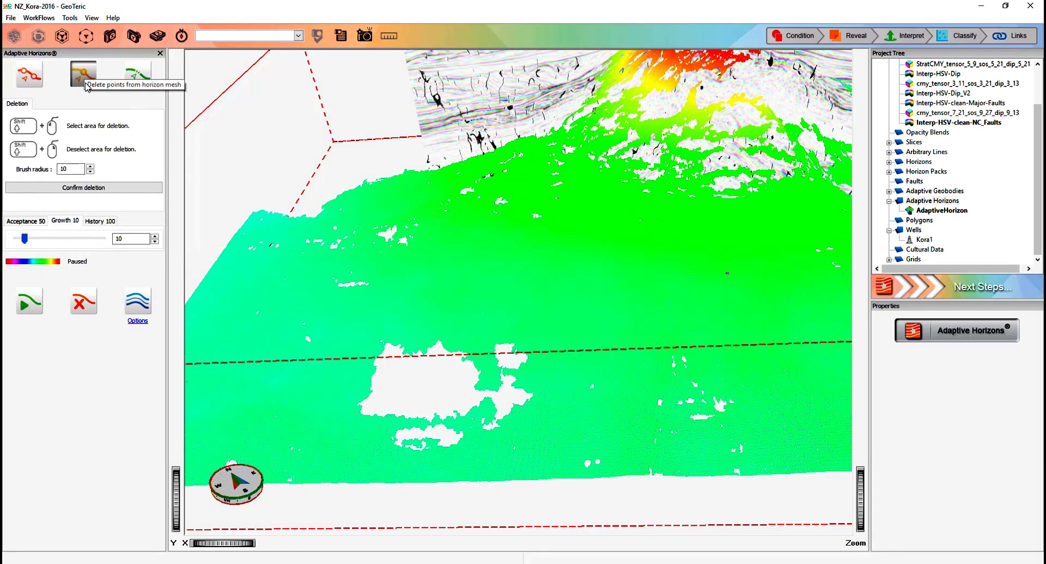
{"action": "double_click", "coordinate": [63, 169]}
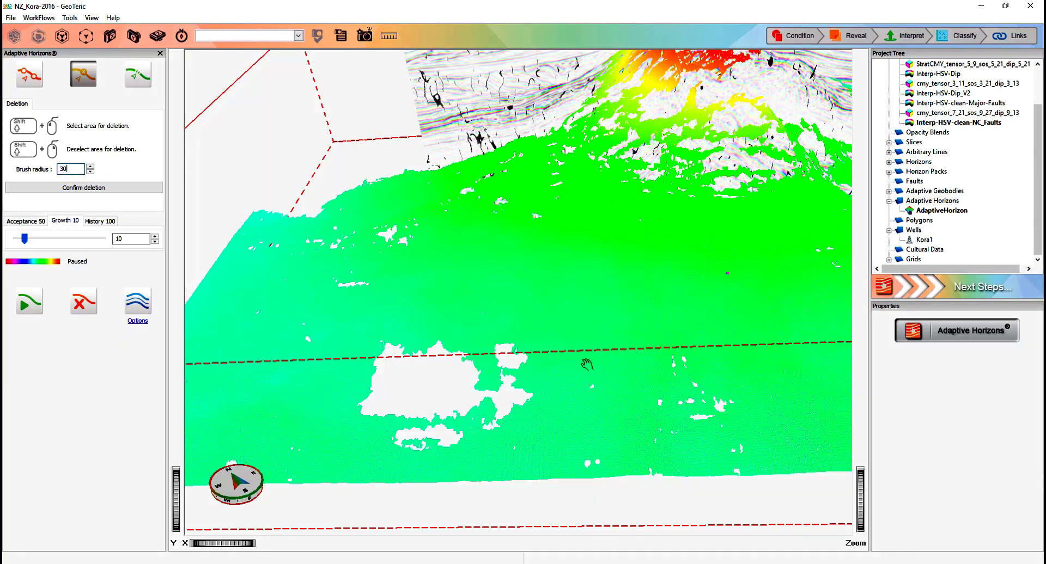
{"action": "left_click_drag", "start_coordinate": [738, 143], "coordinate": [603, 208]}
{"action": "left_click", "coordinate": [606, 206], "text": "shift"}
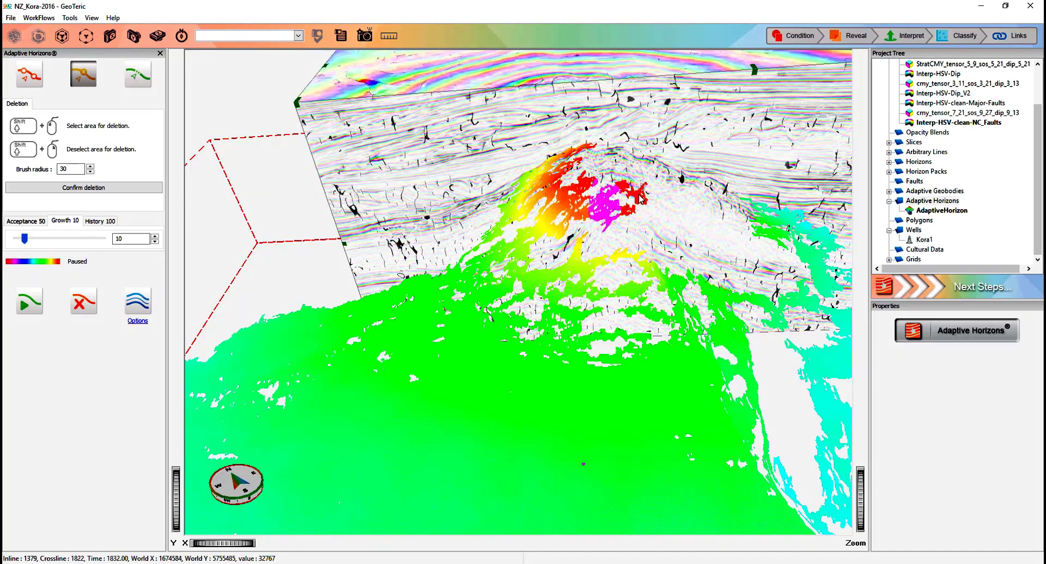
{"action": "left_click", "coordinate": [625, 189], "text": "shift"}
{"action": "left_click", "coordinate": [73, 191]}
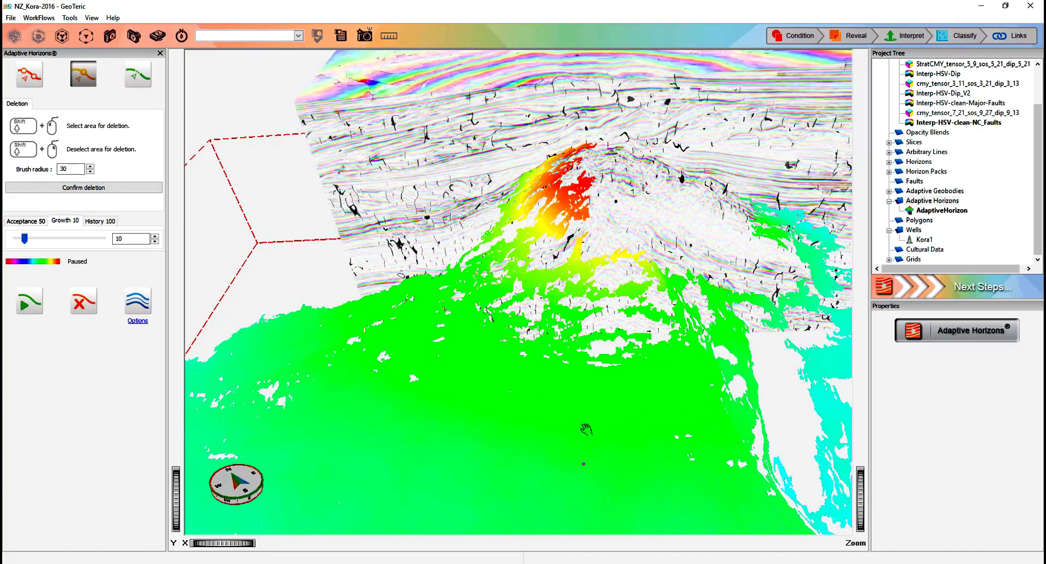
- Draw a closed four-sided growth constraint around the large gap near the front edge of the horizon
{"action": "left_click_drag", "start_coordinate": [581, 432], "coordinate": [696, 329]}
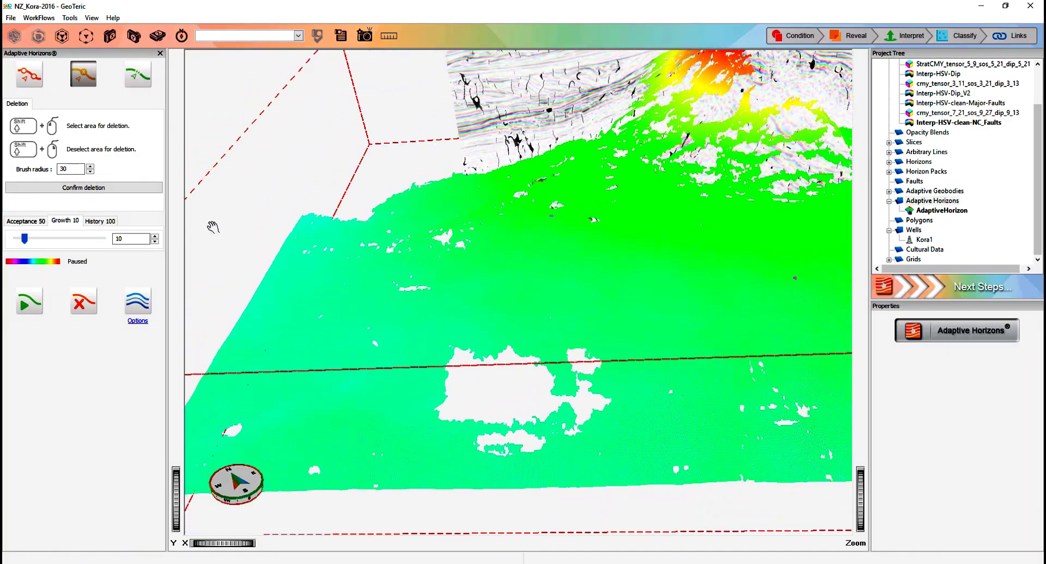
{"action": "left_click", "coordinate": [142, 76]}
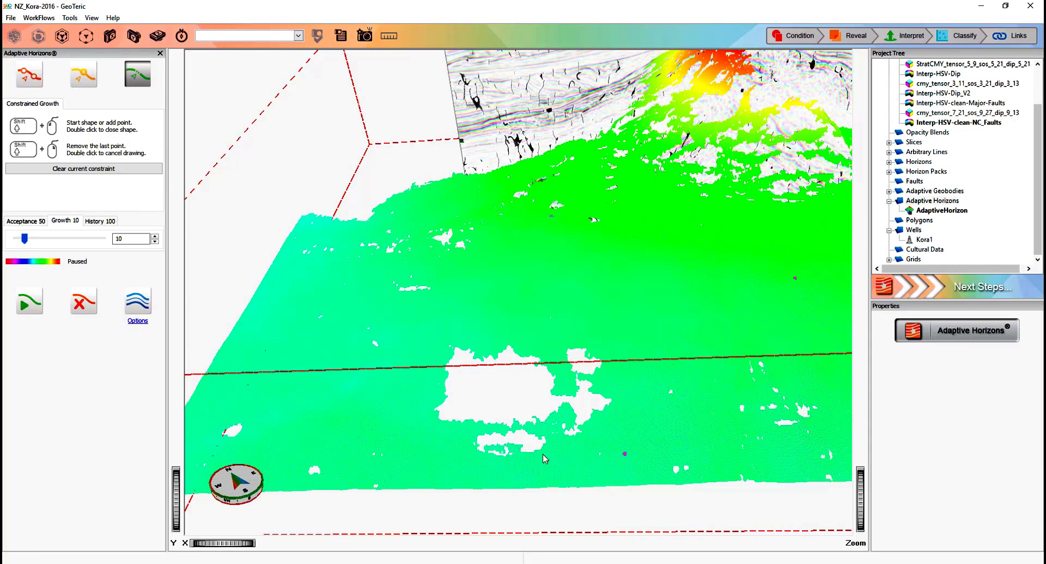
{"action": "left_click", "coordinate": [418, 456], "text": "shift"}
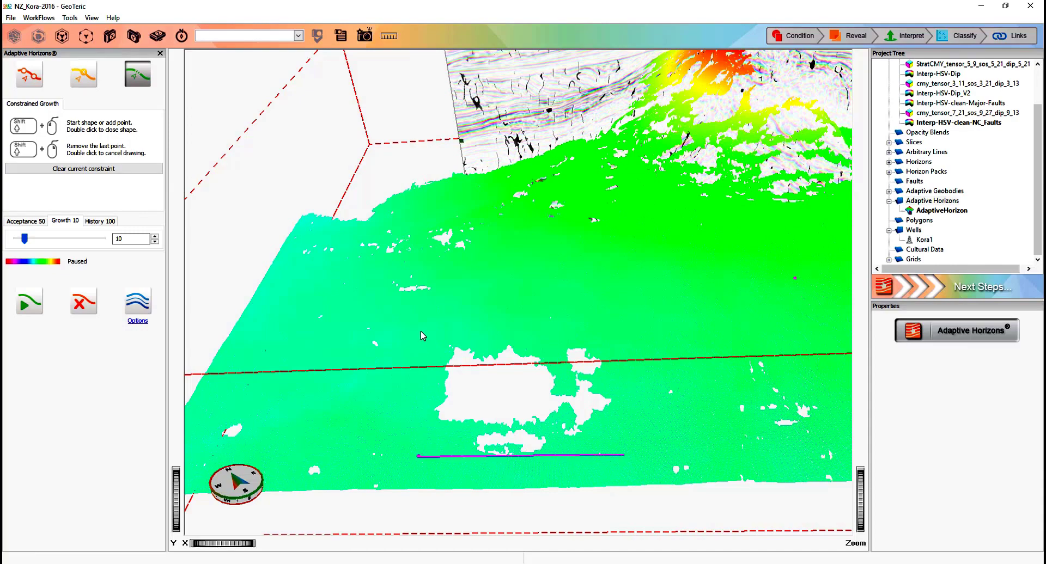
{"action": "left_click", "coordinate": [420, 331], "text": "shift"}
{"action": "double_click", "coordinate": [614, 329]}
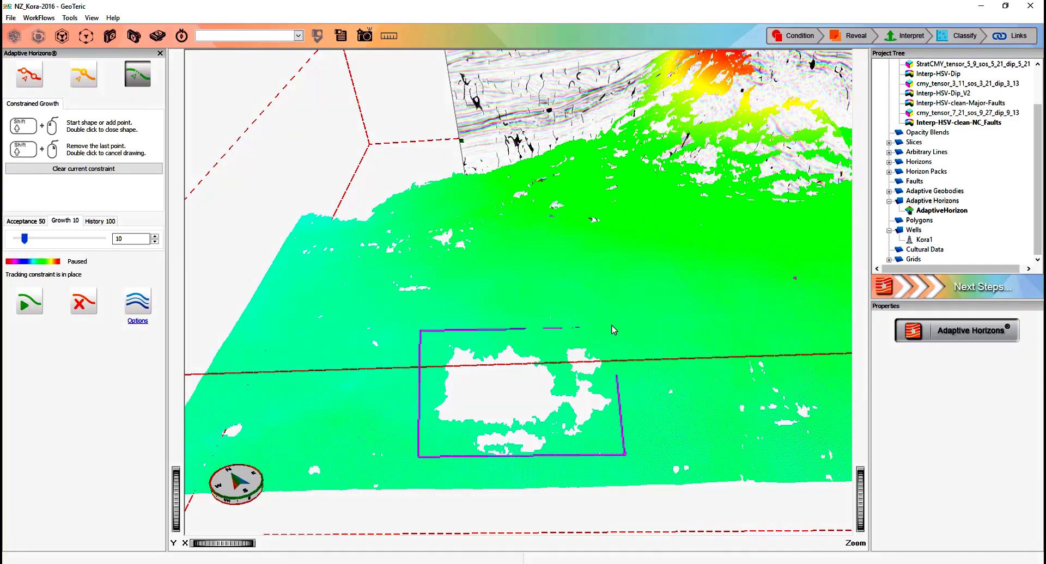
- Set the tracking acceptance to 80 and grow the horizon into the gap inside the constraint shape
{"action": "scroll", "coordinate": [642, 468], "scroll_direction": "down", "scroll_amount": 3}
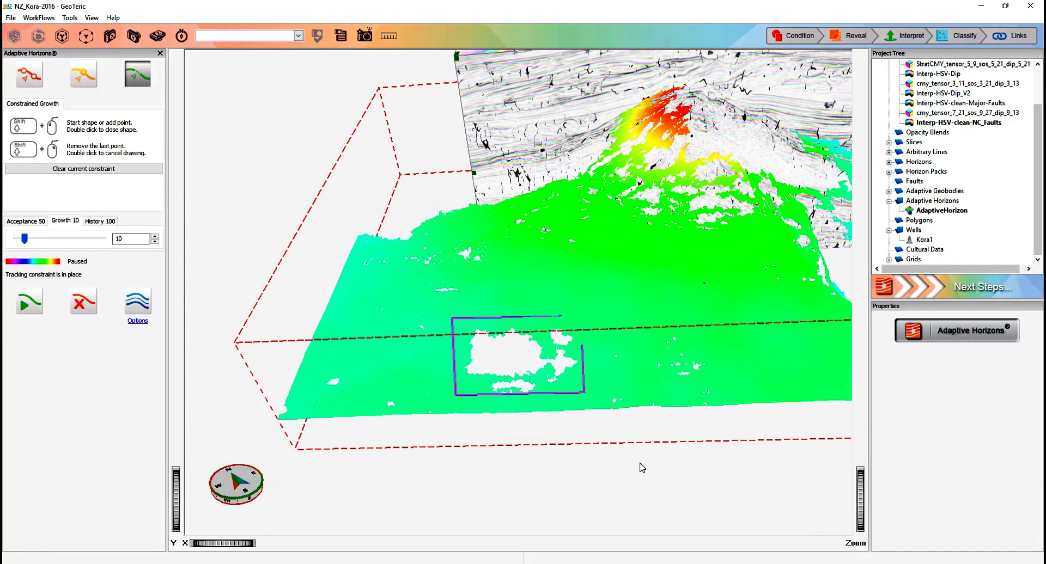
{"action": "left_click", "coordinate": [26, 220]}
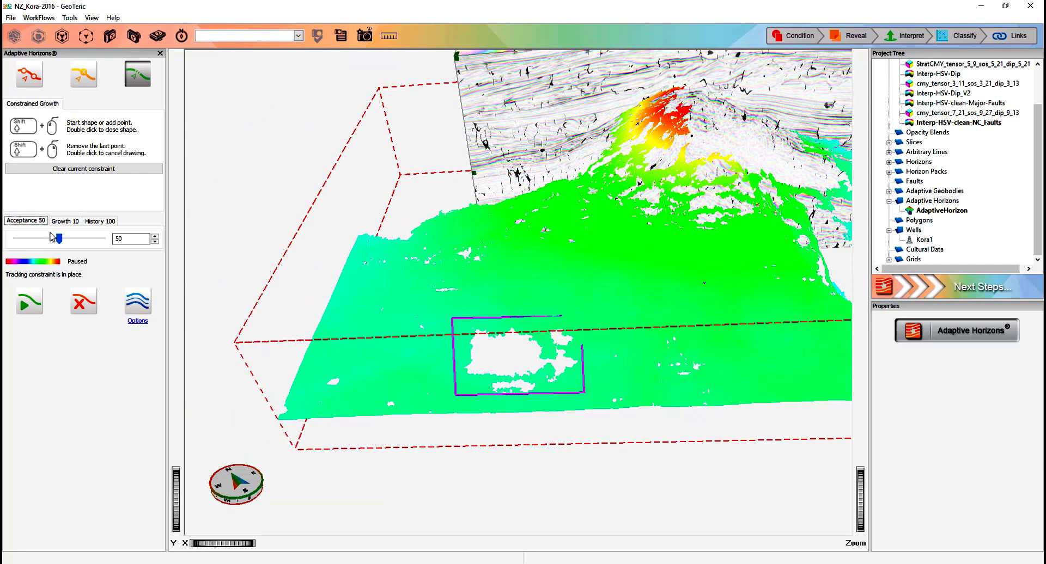
{"action": "left_click", "coordinate": [81, 243]}
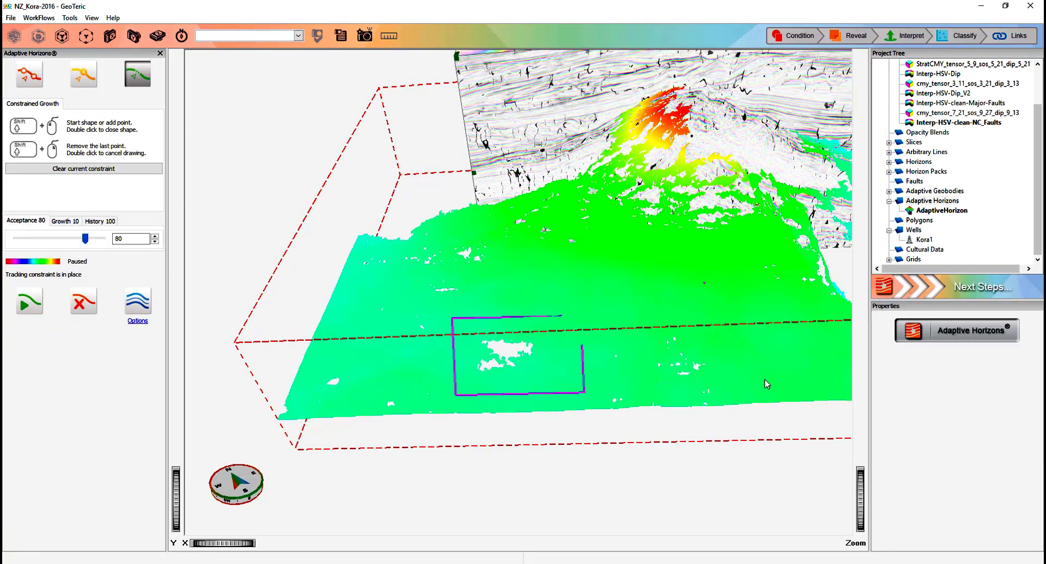
- Examine the tracked horizon on both sides of the fault and list the project's existing horizons
{"action": "left_click_drag", "start_coordinate": [798, 344], "coordinate": [577, 383]}
{"action": "left_click_drag", "start_coordinate": [561, 337], "coordinate": [587, 260]}
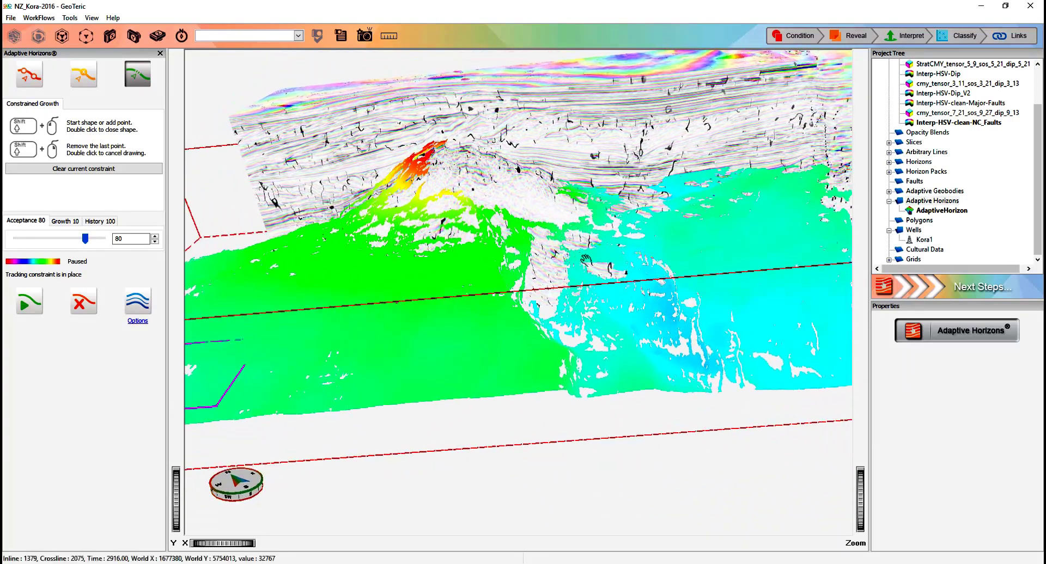
{"action": "left_click_drag", "start_coordinate": [674, 278], "coordinate": [672, 355]}
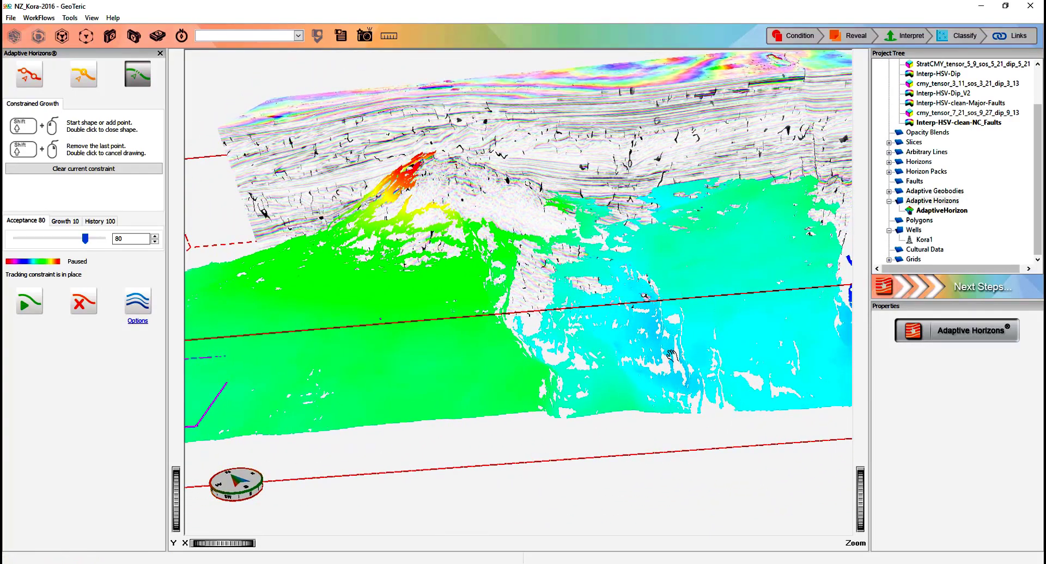
{"action": "left_click_drag", "start_coordinate": [741, 332], "coordinate": [778, 341]}
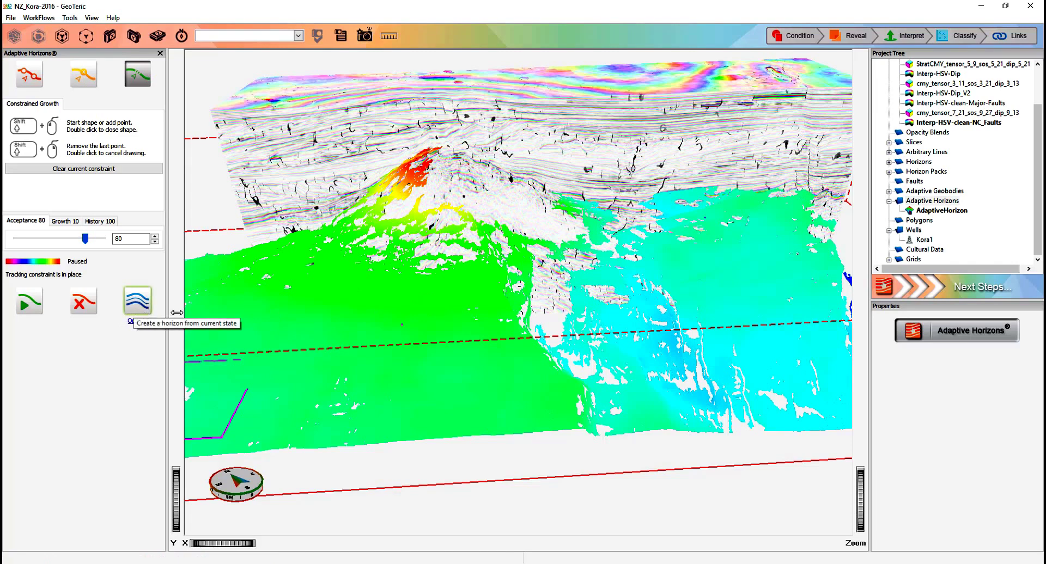
{"action": "left_click", "coordinate": [889, 161]}
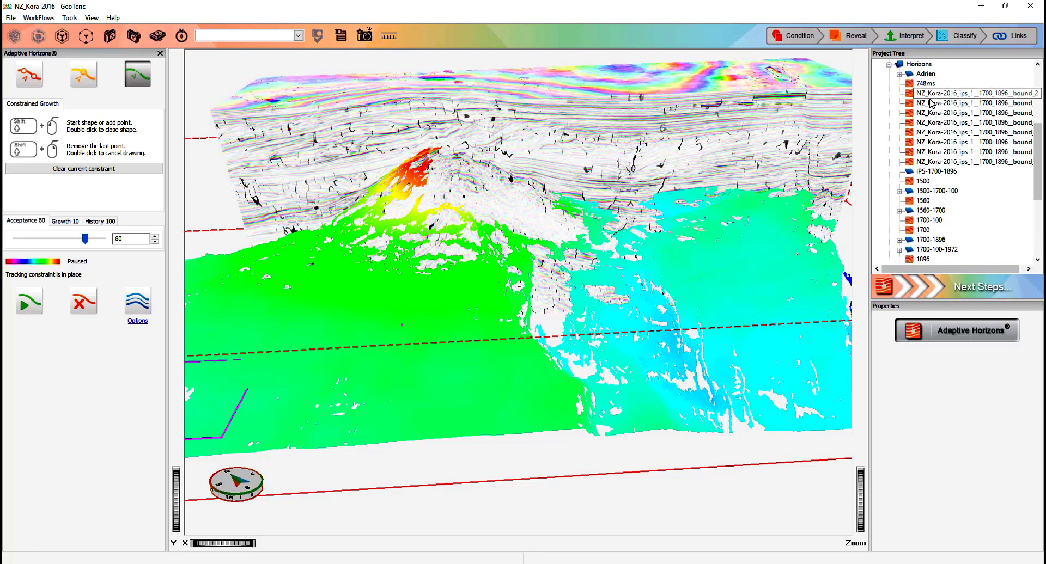